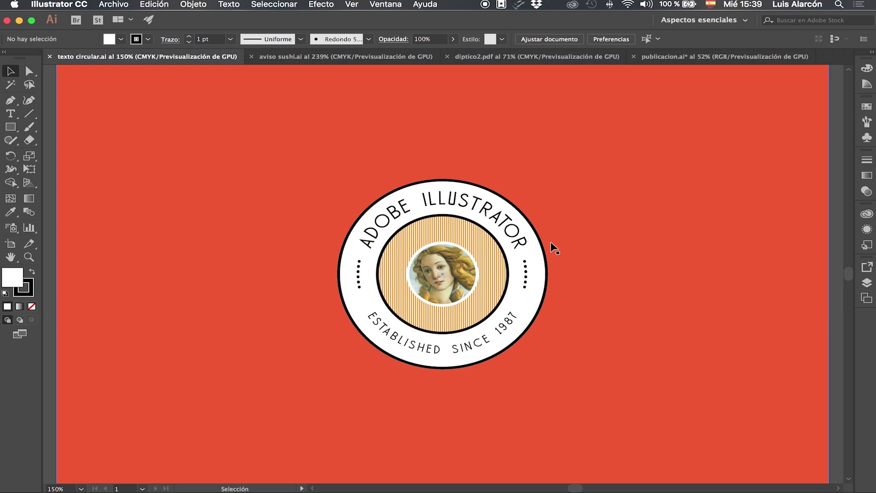
# In aviso sushi.ai, inspect the Viernes 2x1 Sushi headline, the Promo list, the Delivery line and the 10% text
pyautogui.click(322, 54)
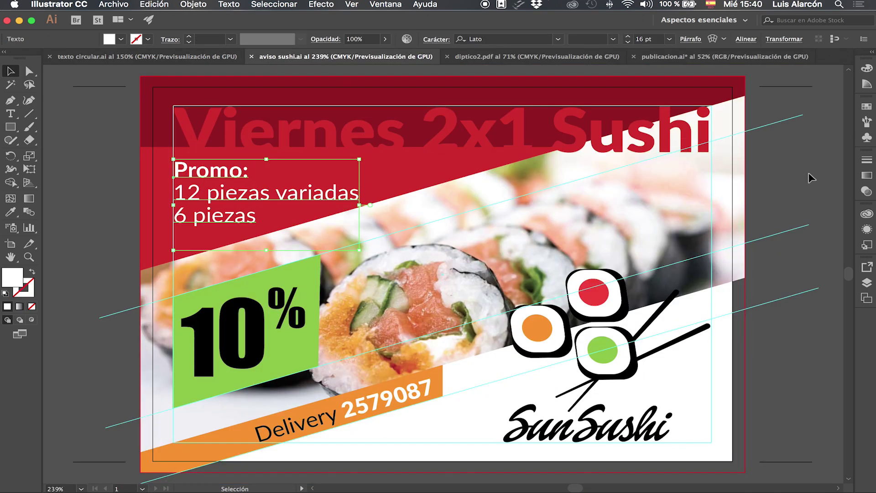
pyautogui.click(809, 174)
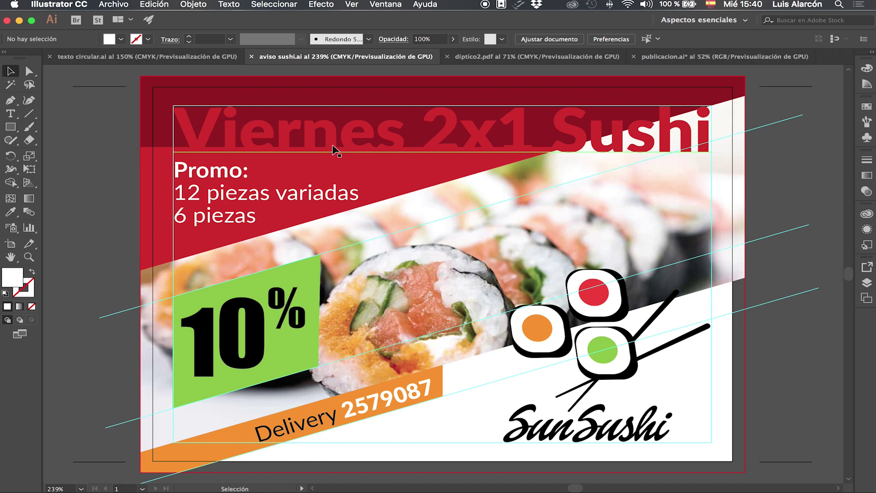
pyautogui.click(333, 145)
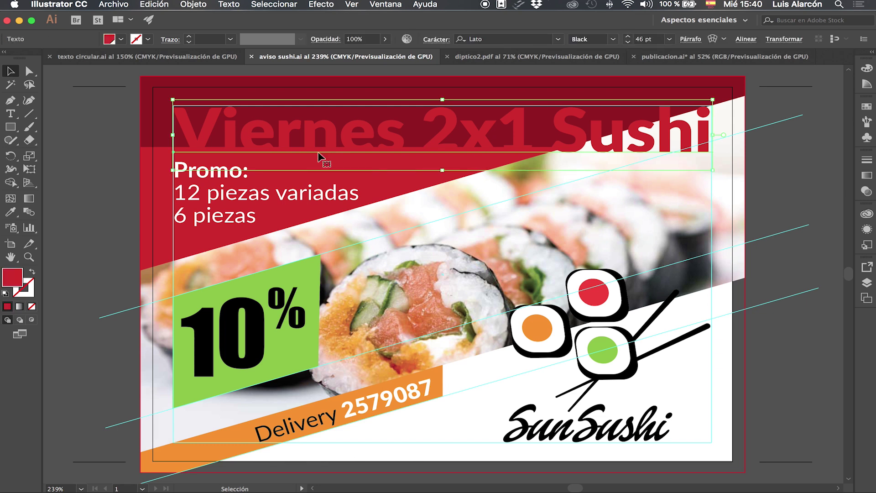
pyautogui.click(250, 199)
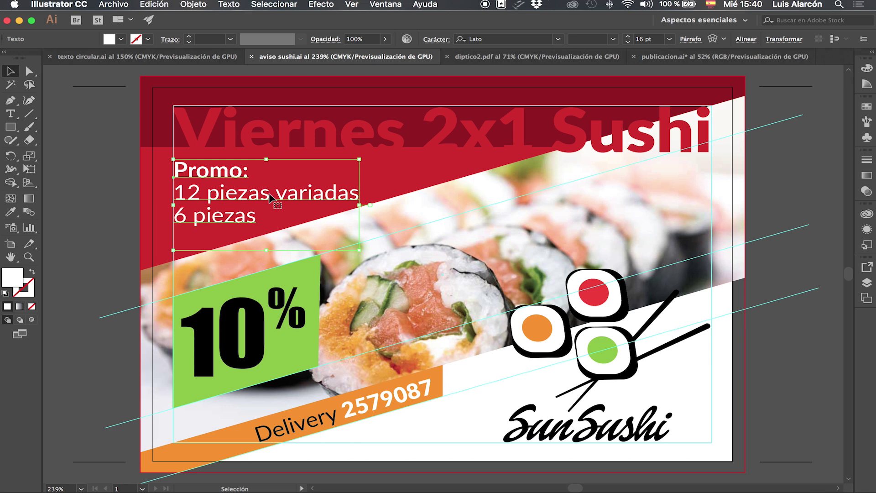
pyautogui.click(380, 401)
pyautogui.click(230, 336)
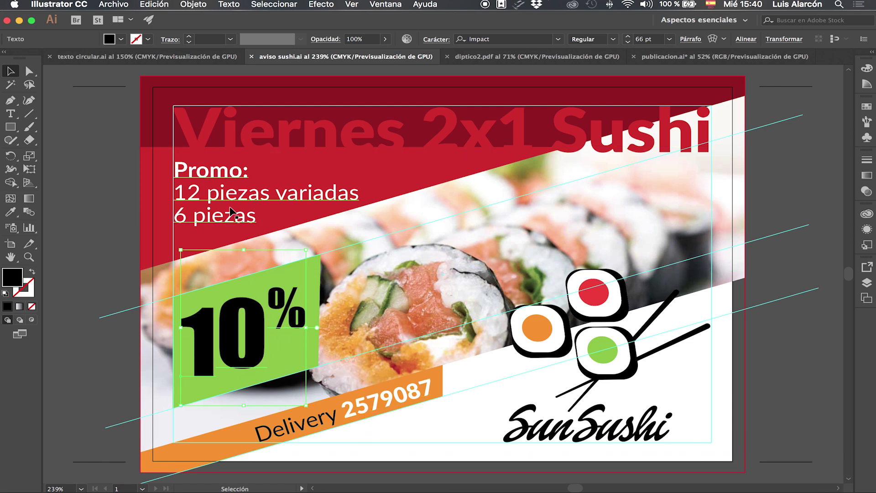
pyautogui.click(693, 142)
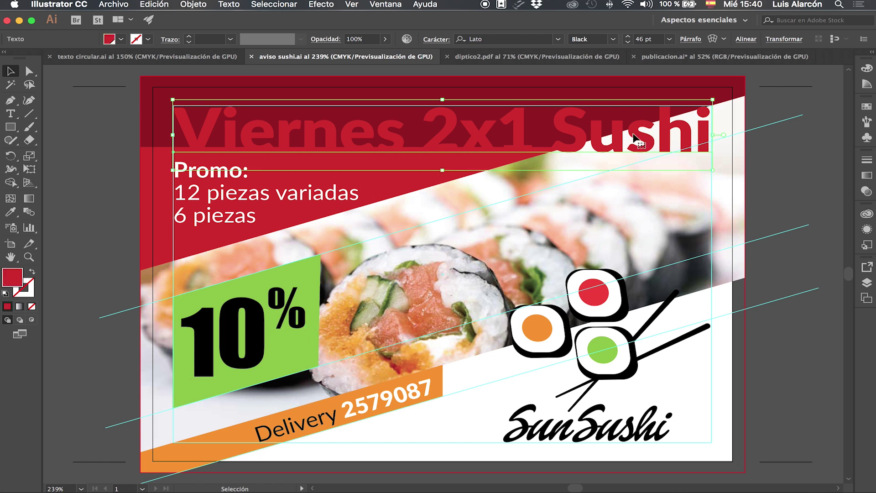
# Open diptico2.pdf and examine the text on the cover, from the curved slogan to the Surf Life title and services line
pyautogui.click(491, 56)
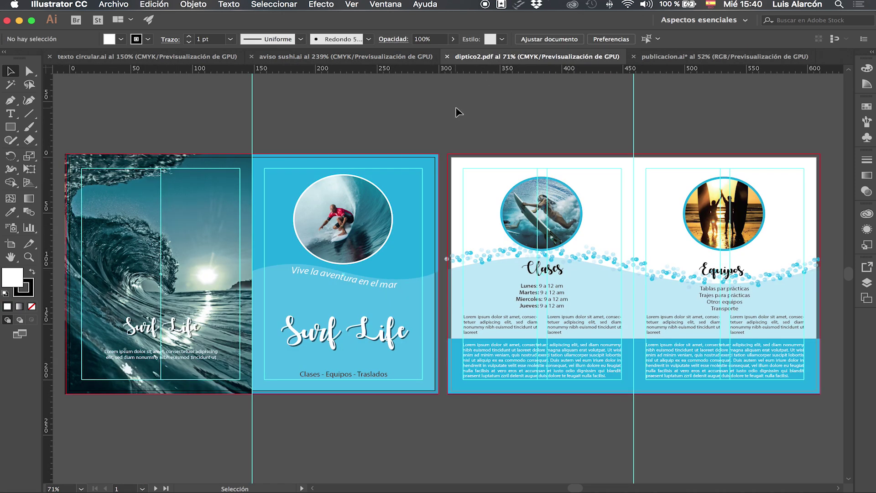
pyautogui.press('a')
pyautogui.press('super+1')
pyautogui.press('space')
pyautogui.moveTo(406, 112); pyautogui.dragTo(618, 114)
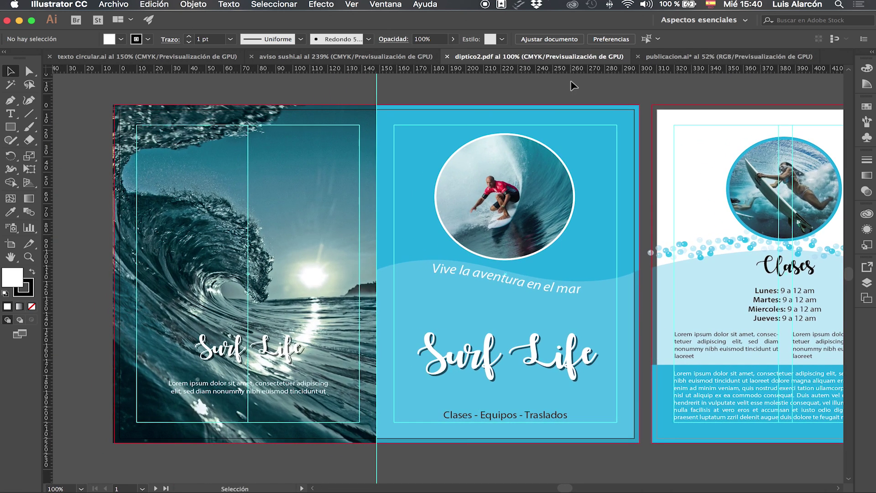
pyautogui.press('super')
pyautogui.press('super+equal')
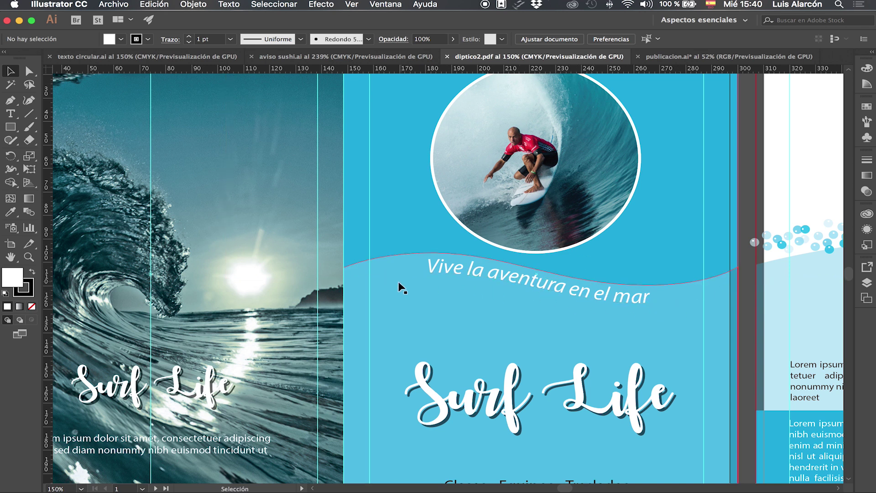
pyautogui.scroll(-3, 648, 365)
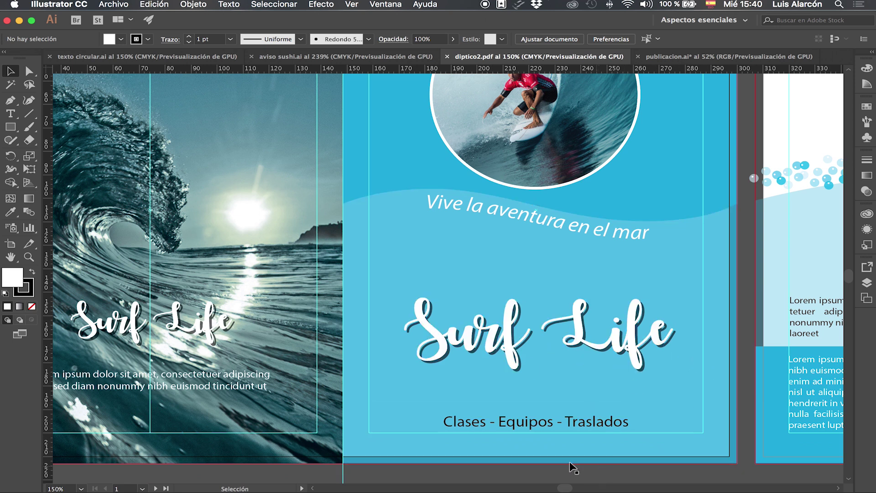
pyautogui.moveTo(439, 422); pyautogui.dragTo(362, 464)
# Examine the Clases paragraphs and class schedule on the brochure's inside pages, and return to an overview of both spreads
pyautogui.hscroll(10, 362, 464)
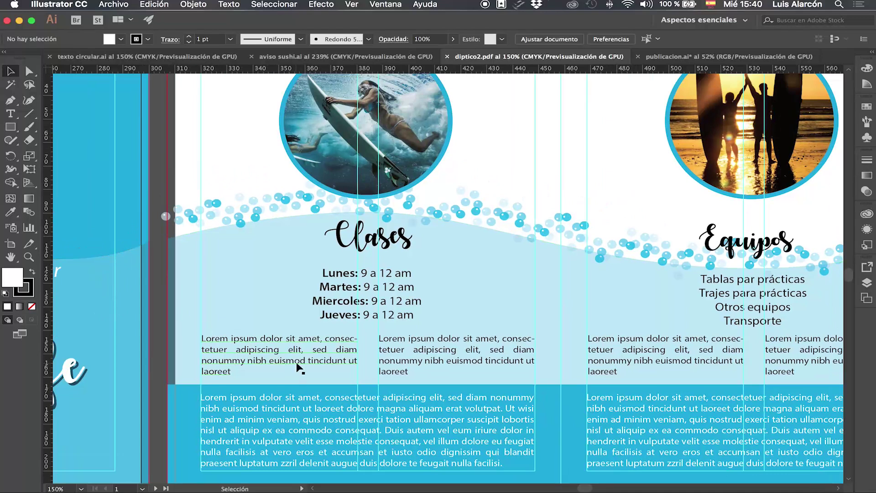
pyautogui.click(297, 352)
pyautogui.moveTo(482, 350)
pyautogui.mouseDown()
pyautogui.moveTo(485, 356)
pyautogui.moveTo(483, 350)
pyautogui.mouseUp()
pyautogui.click(395, 289)
pyautogui.moveTo(514, 293); pyautogui.dragTo(404, 294)
pyautogui.moveTo(530, 274); pyautogui.dragTo(649, 341)
pyautogui.moveTo(454, 309); pyautogui.dragTo(610, 292)
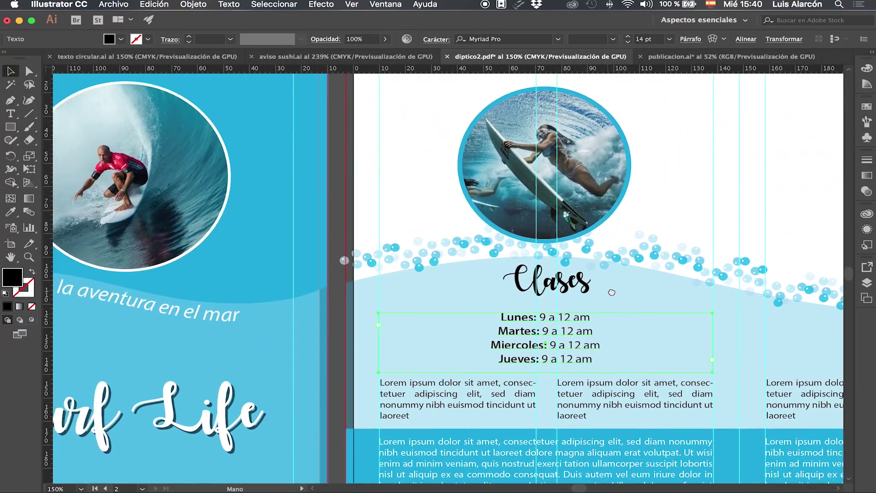
pyautogui.moveTo(349, 289); pyautogui.dragTo(574, 280)
pyautogui.moveTo(404, 290); pyautogui.dragTo(699, 282)
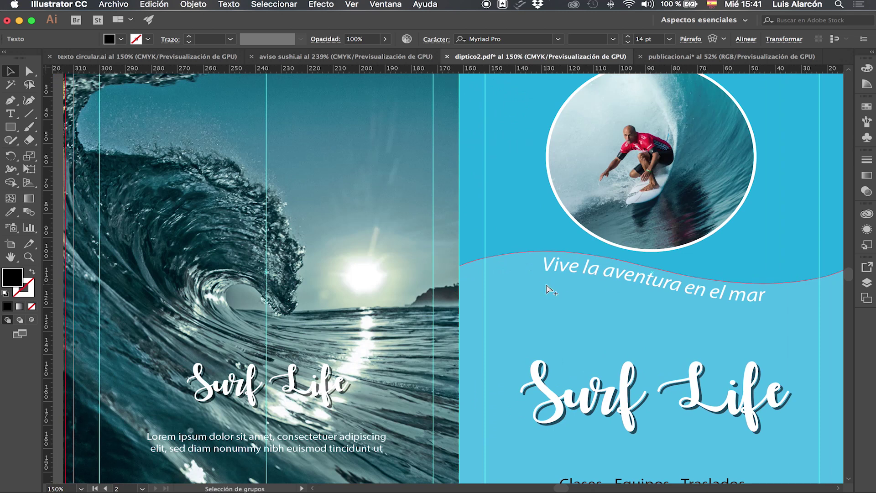
pyautogui.press('super+alt+0')
pyautogui.click(546, 283)
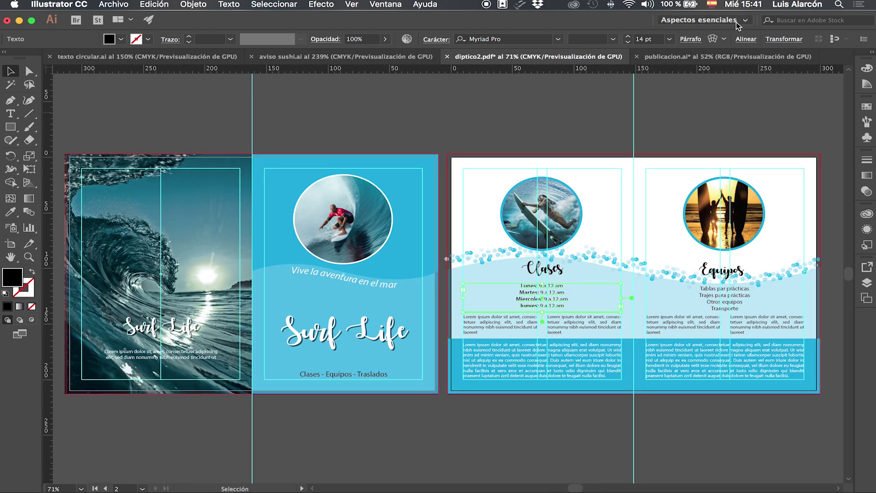
# In publicacion.ai, shift the tagline "El mejor café para disfrutar" slightly right and up on the Costa Coffee banner
pyautogui.click(728, 57)
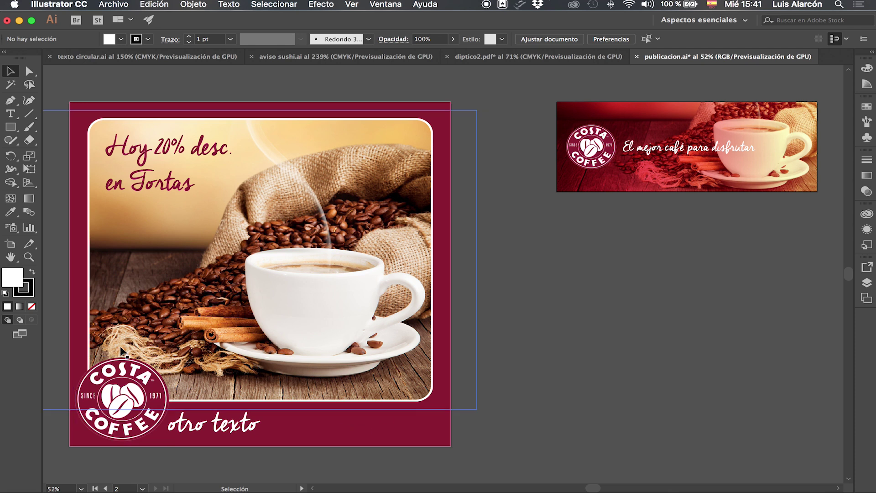
pyautogui.press('a')
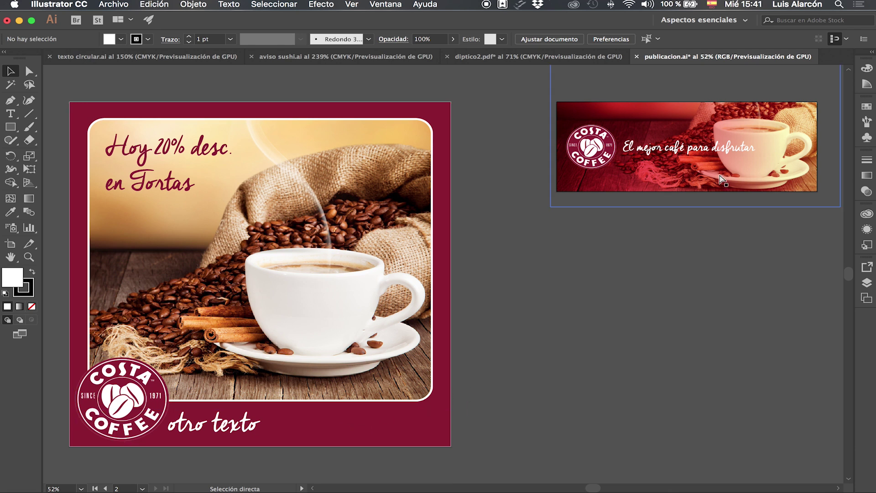
pyautogui.press('super+plus')
pyautogui.moveTo(720, 175); pyautogui.dragTo(457, 345)
pyautogui.press('super+1')
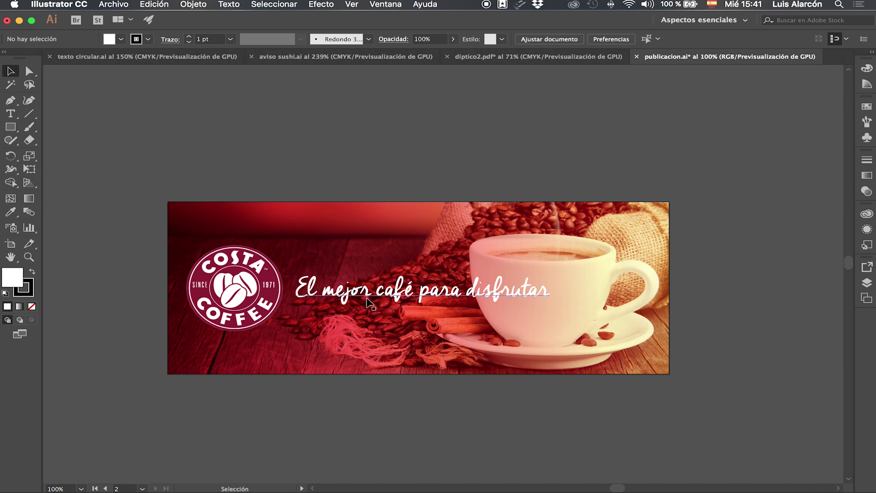
pyautogui.moveTo(366, 300); pyautogui.dragTo(381, 300)
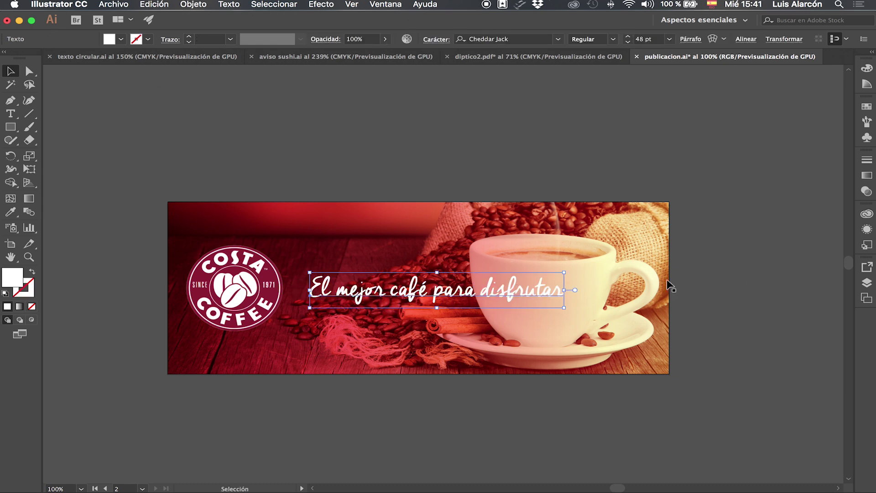
pyautogui.moveTo(410, 295)
pyautogui.mouseDown()
pyautogui.moveTo(385, 293)
pyautogui.moveTo(400, 289)
pyautogui.mouseUp()
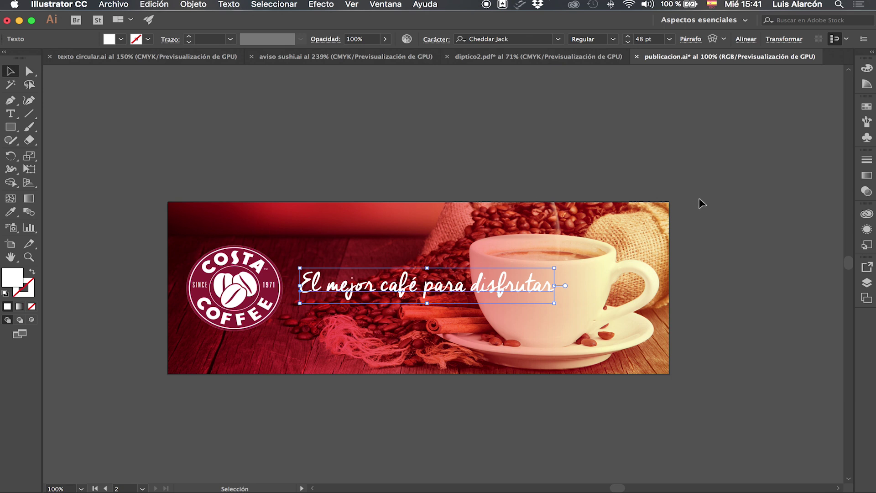
pyautogui.click(789, 235)
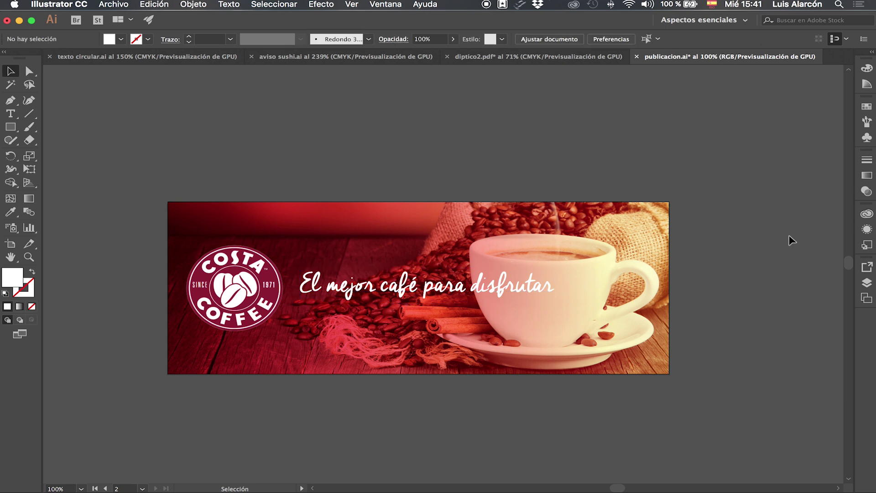
# Review the surf brochure and sushi ad again, and return to the circular badge in texto circular.ai at 150% zoom
pyautogui.click(505, 60)
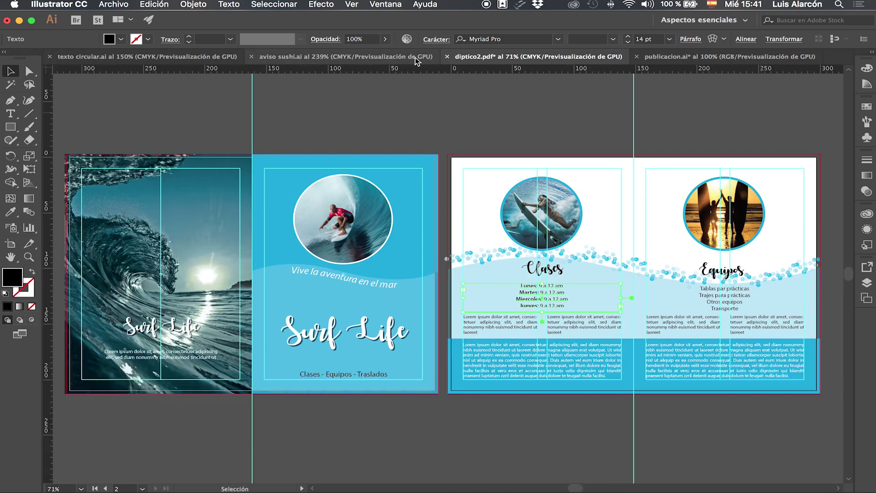
pyautogui.click(360, 58)
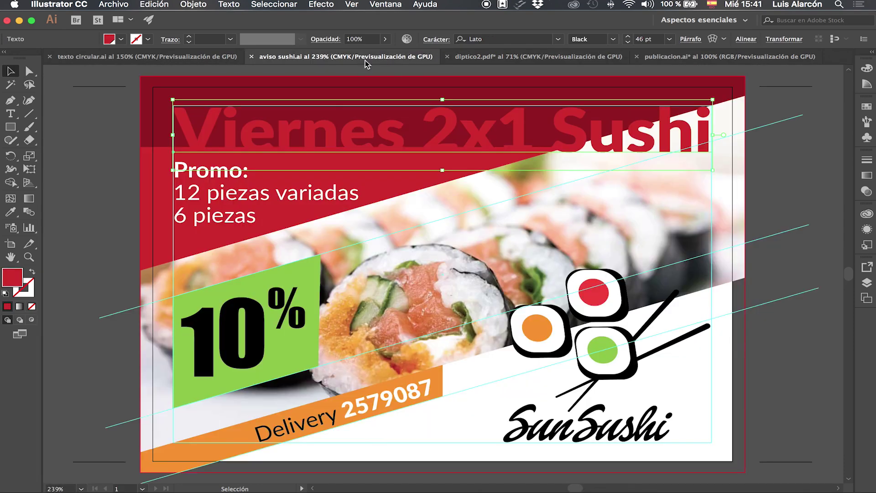
pyautogui.click(764, 179)
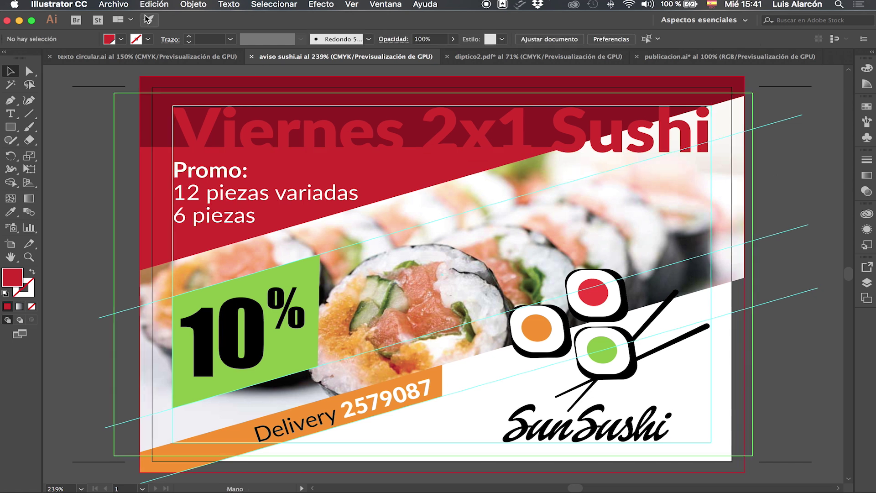
pyautogui.click(139, 57)
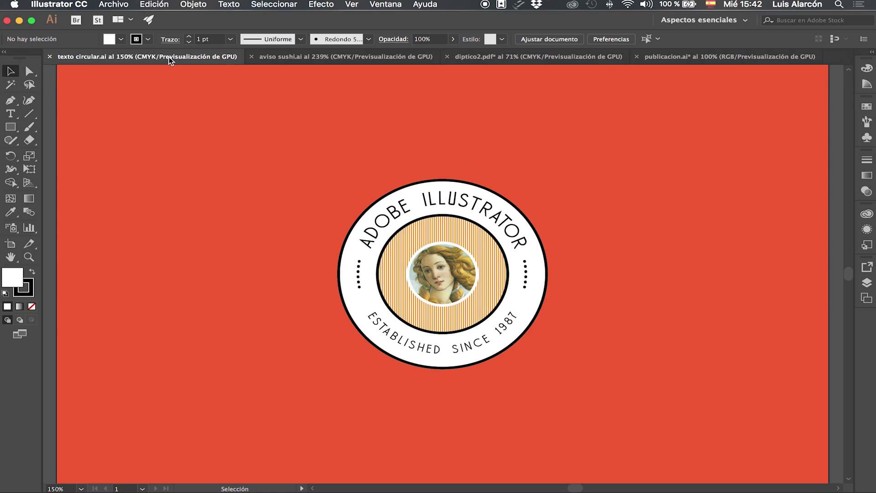
pyautogui.press('super+minus')
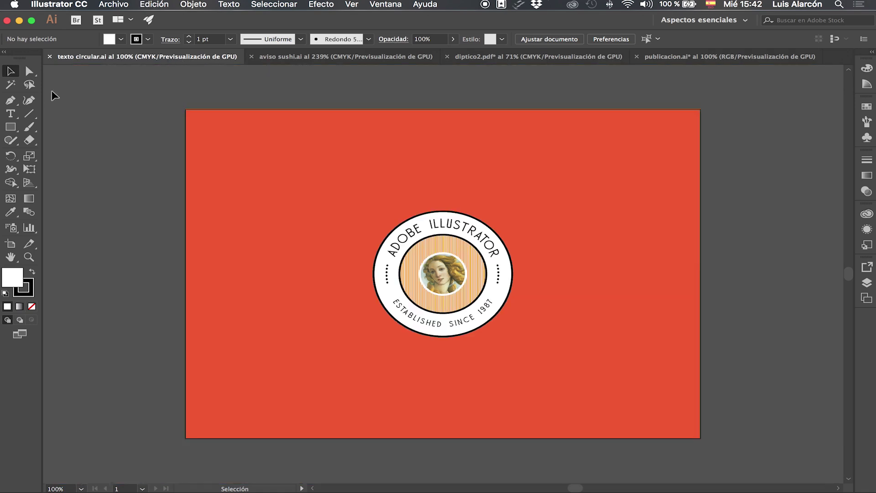
pyautogui.press('super+plus')
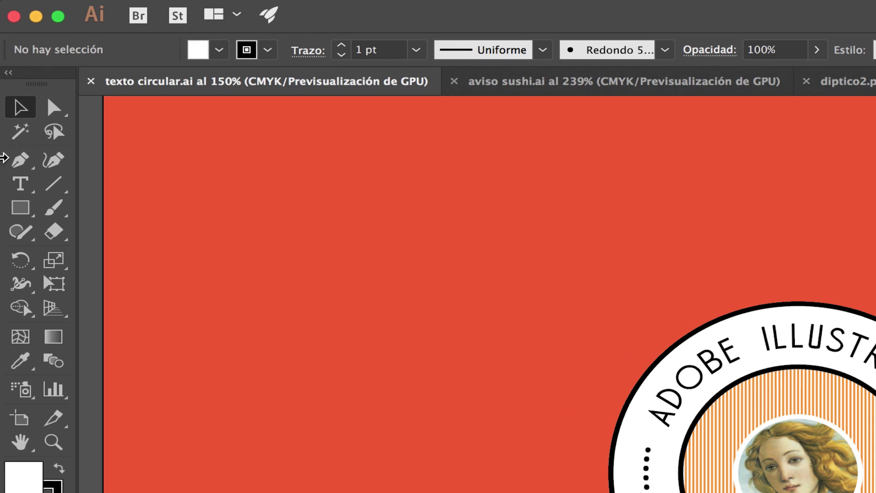
# Detach the Type tool group as a floating palette and place it over the artboard's upper corner, clear of the badge
pyautogui.click(22, 185)
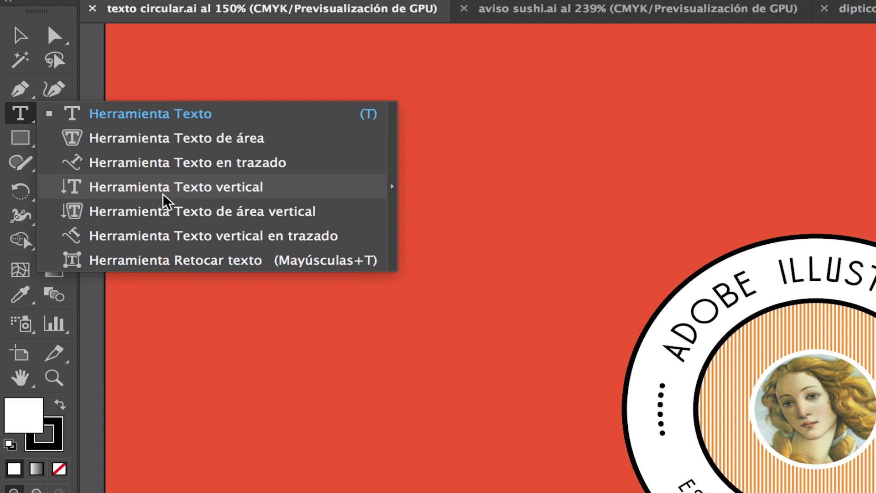
pyautogui.click(396, 192)
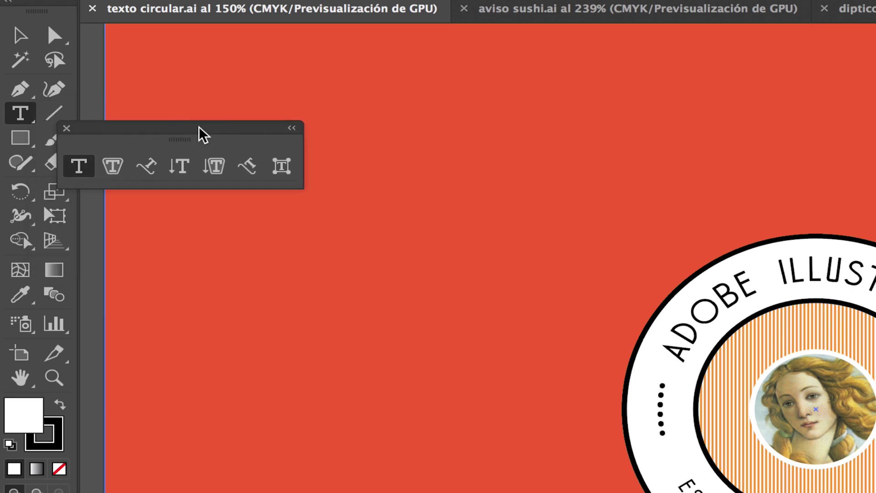
pyautogui.moveTo(187, 135); pyautogui.dragTo(323, 142)
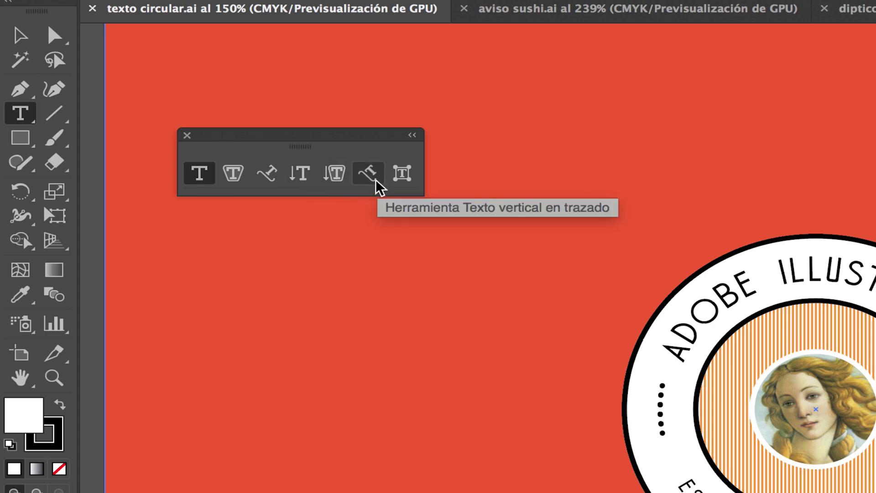
pyautogui.click(402, 178)
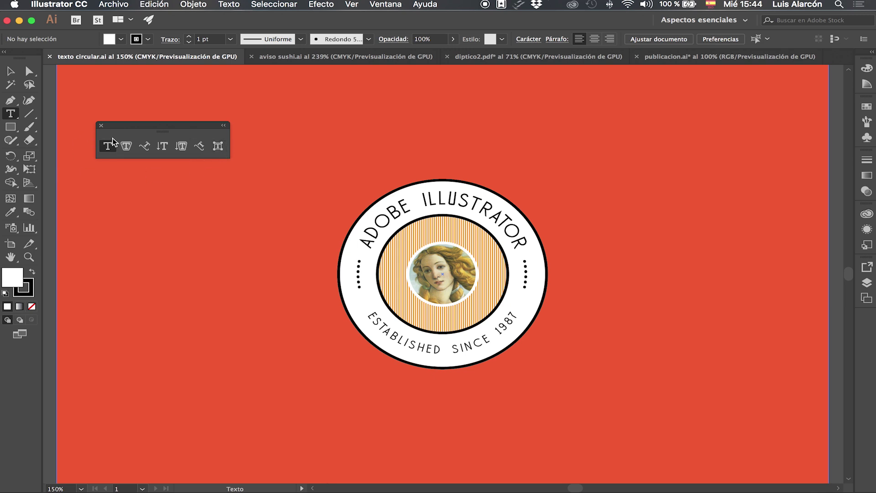
pyautogui.moveTo(117, 125); pyautogui.dragTo(115, 114)
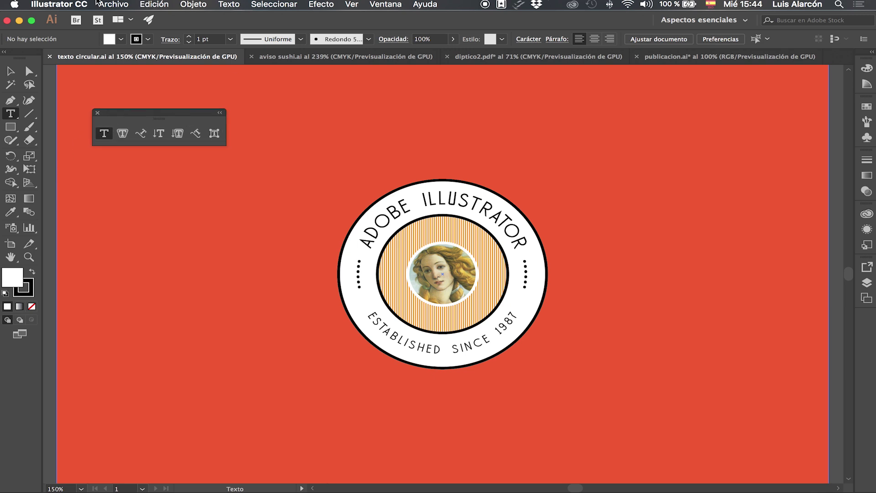
# Create a new A4 document in portrait orientation with one artboard, millimetre units and CMYK colour
pyautogui.click(114, 4)
pyautogui.click(122, 18)
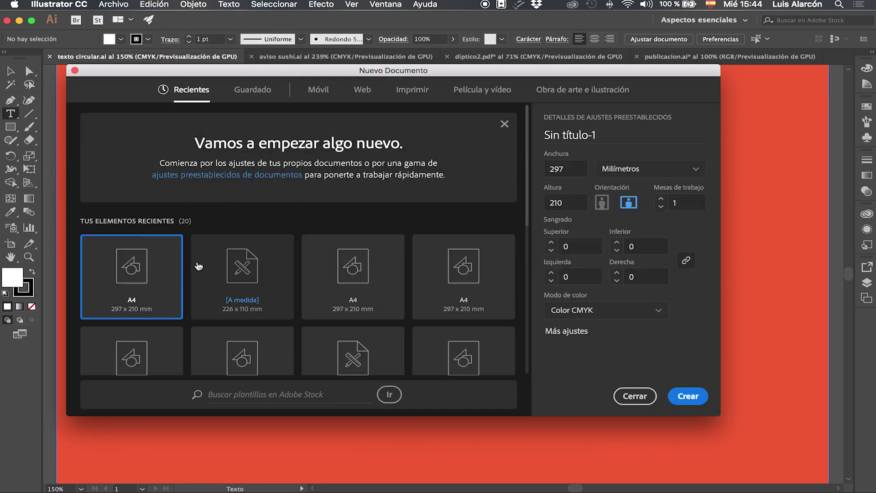
pyautogui.click(602, 202)
pyautogui.click(690, 398)
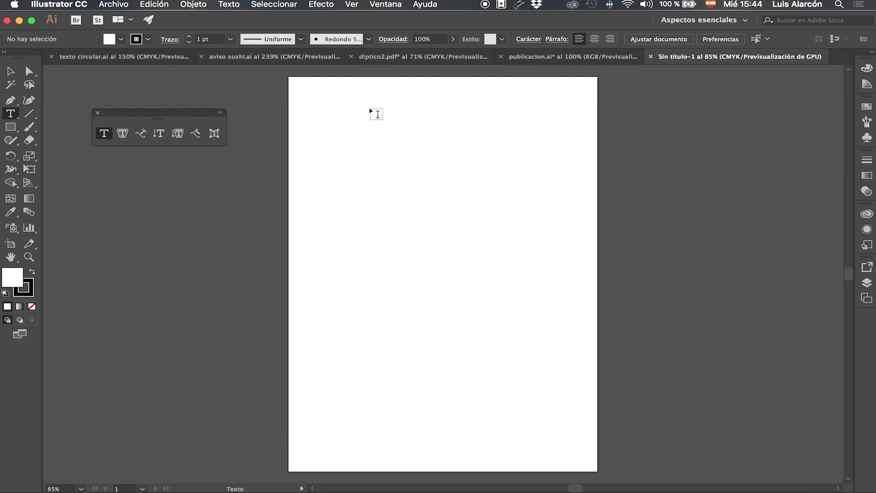
# Place a line of point text with the placeholder "Lorem ipsum" in the upper part of the artboard
pyautogui.click(375, 142)
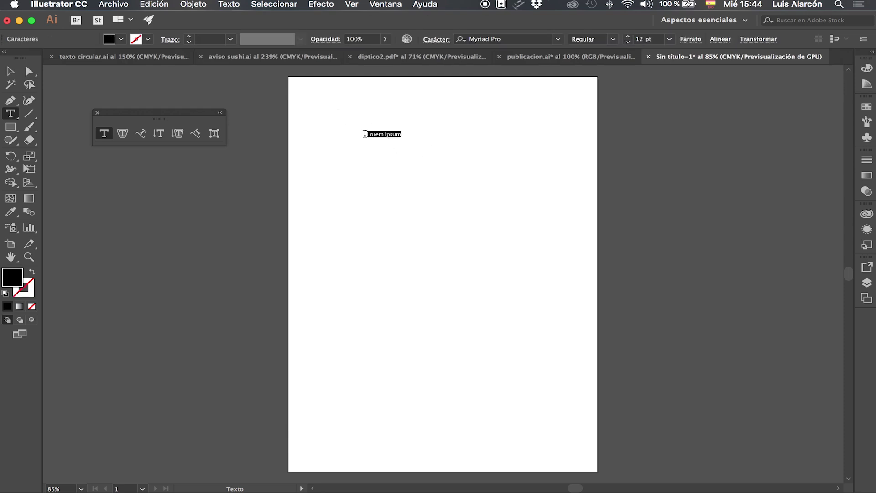
pyautogui.press('super+plus')
pyautogui.press('super+plus')
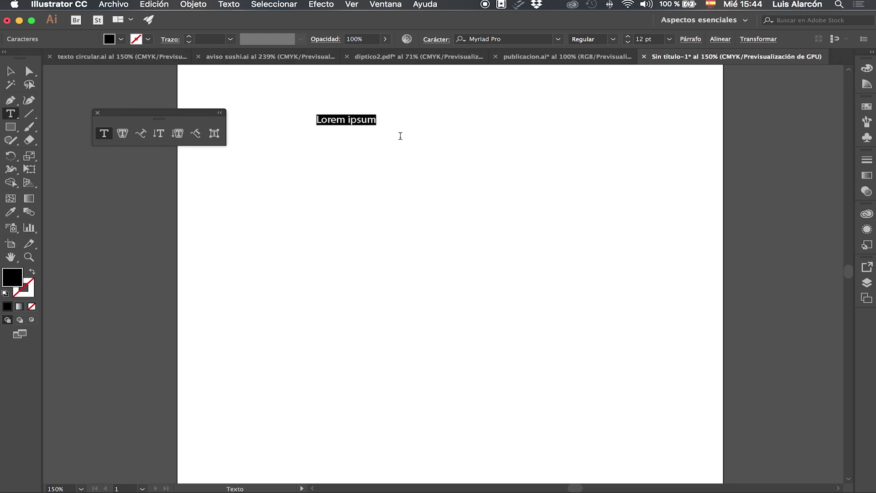
pyautogui.scroll(5, 400, 136)
pyautogui.hscroll(-4, 400, 136)
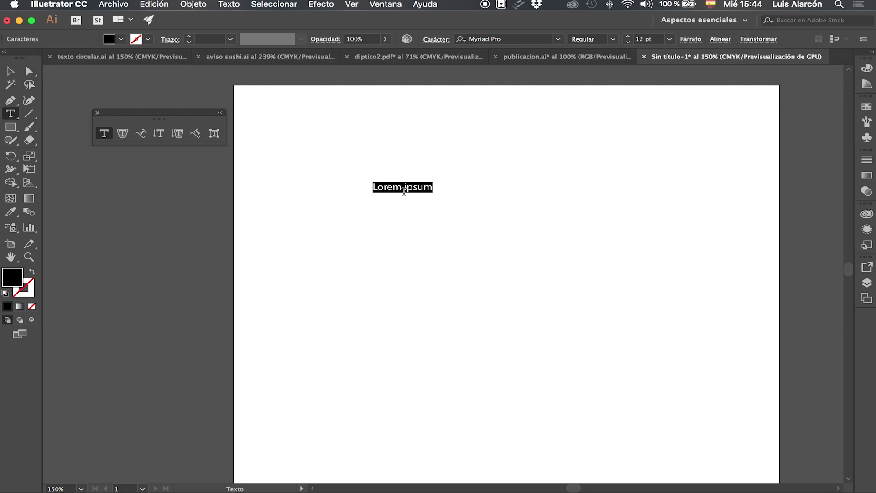
# Format the whole "Lorem ipsum" line in Arial Regular at 21 pt
pyautogui.click(396, 187)
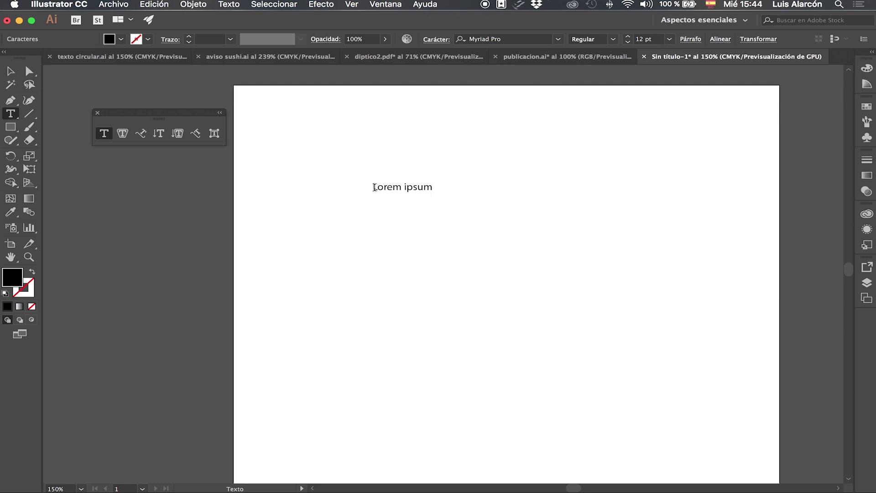
pyautogui.moveTo(374, 187); pyautogui.dragTo(435, 186)
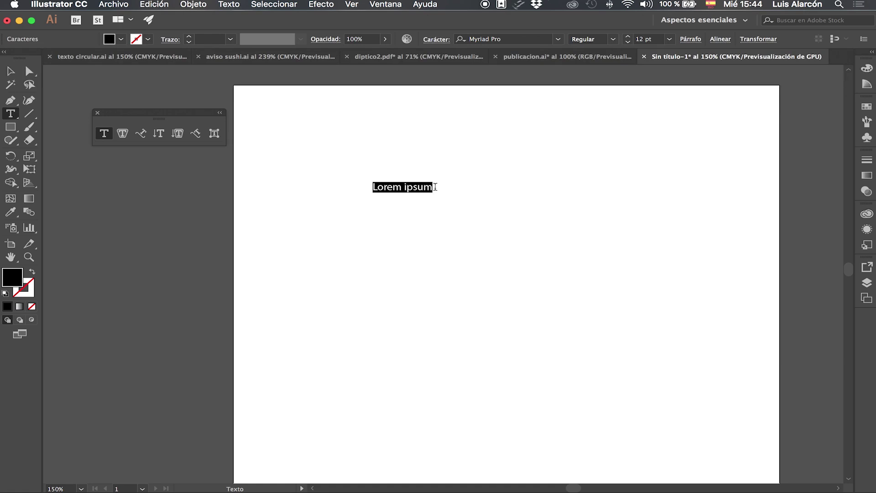
pyautogui.click(559, 39)
pyautogui.scroll(15, 530, 133)
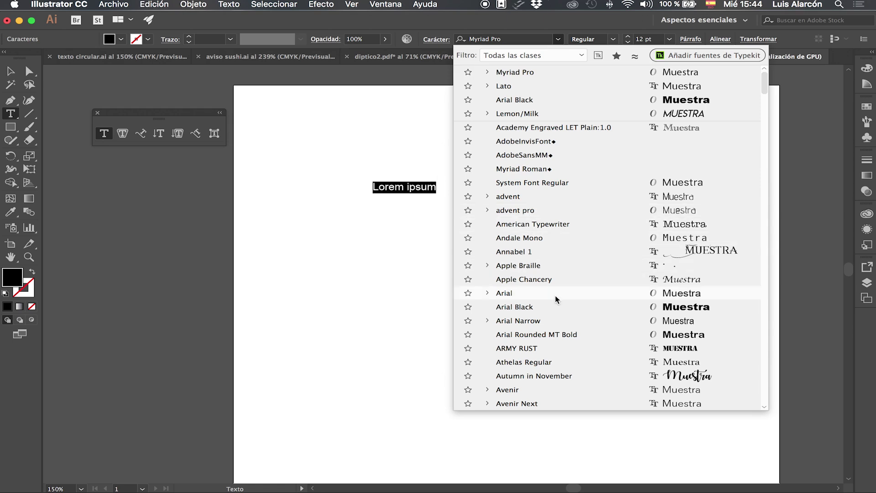
pyautogui.click(504, 293)
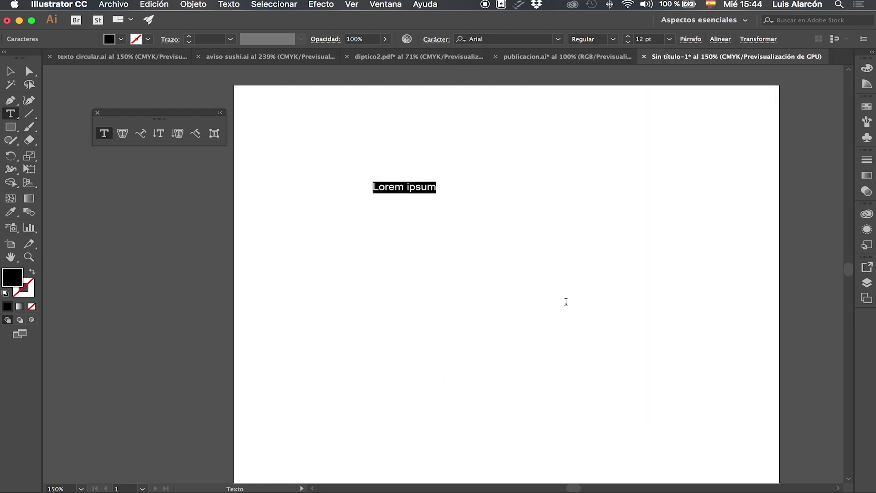
pyautogui.click(614, 39)
pyautogui.click(617, 29)
pyautogui.click(670, 40)
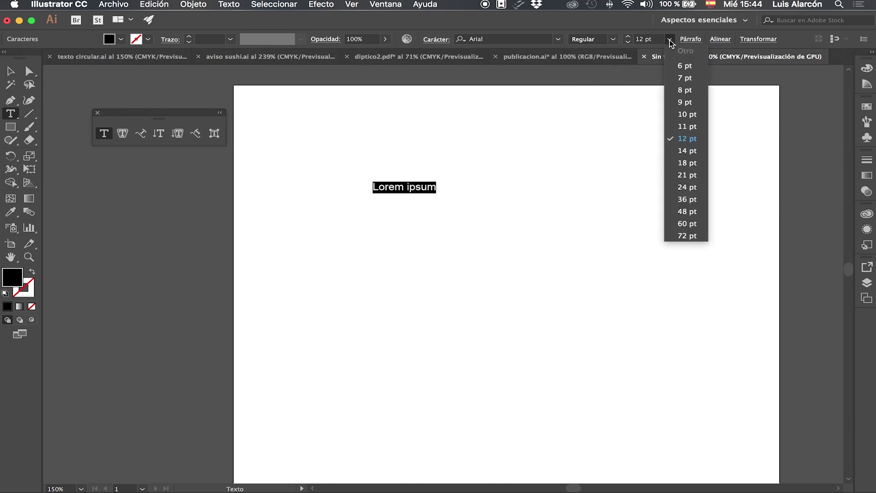
pyautogui.click(688, 176)
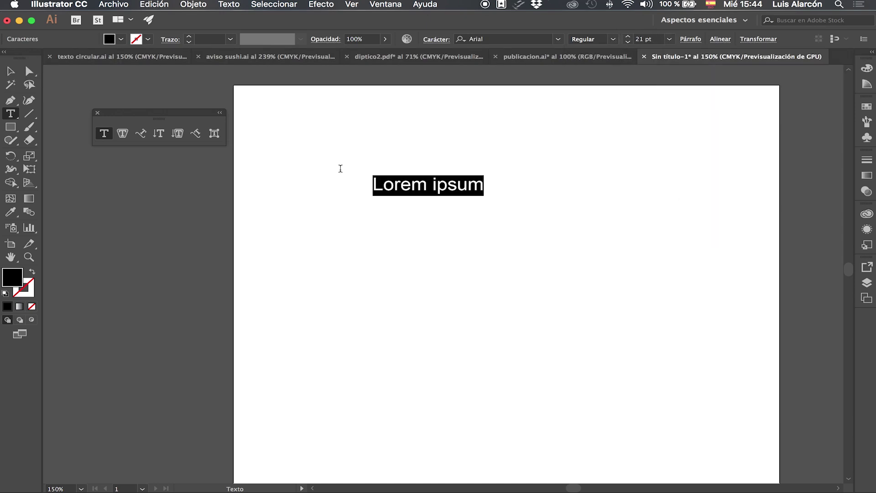
# Fill the "Lorem ipsum" line with the purple swatch and move it near the artboard's upper-left corner
pyautogui.press('Escape')
pyautogui.moveTo(445, 194); pyautogui.dragTo(489, 147)
pyautogui.click(121, 40)
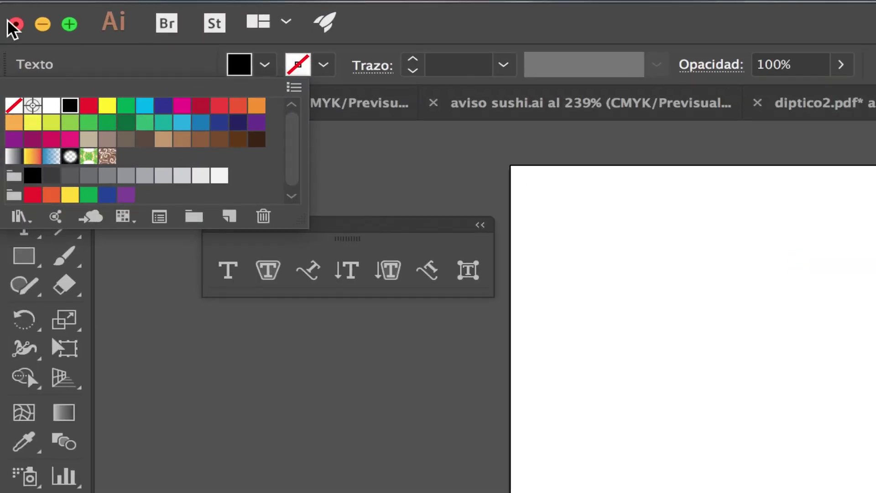
pyautogui.click(182, 106)
pyautogui.click(201, 122)
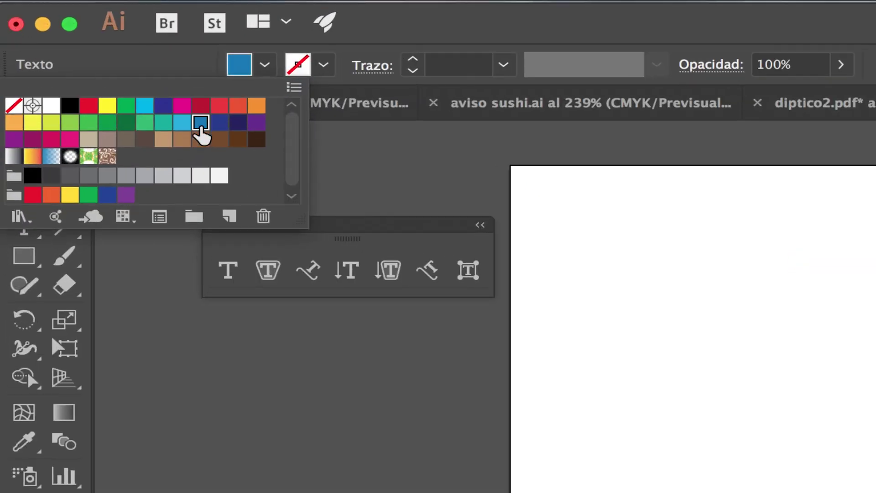
pyautogui.click(238, 122)
pyautogui.click(257, 122)
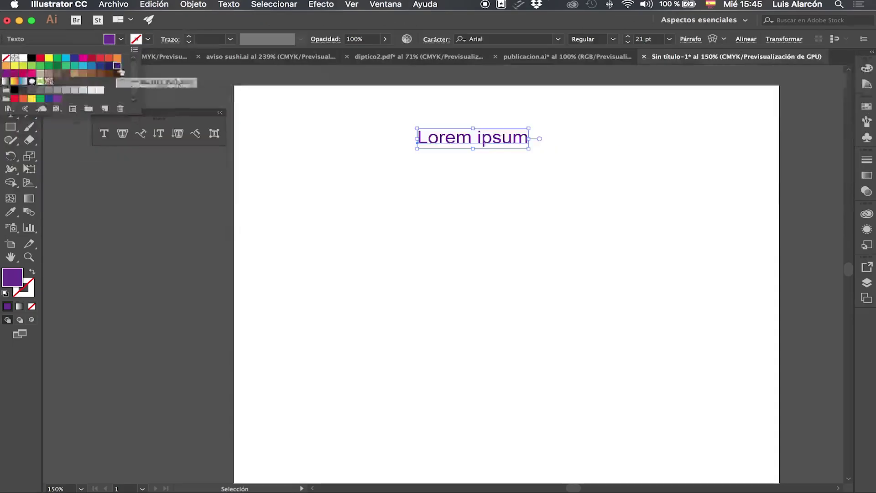
pyautogui.click(406, 110)
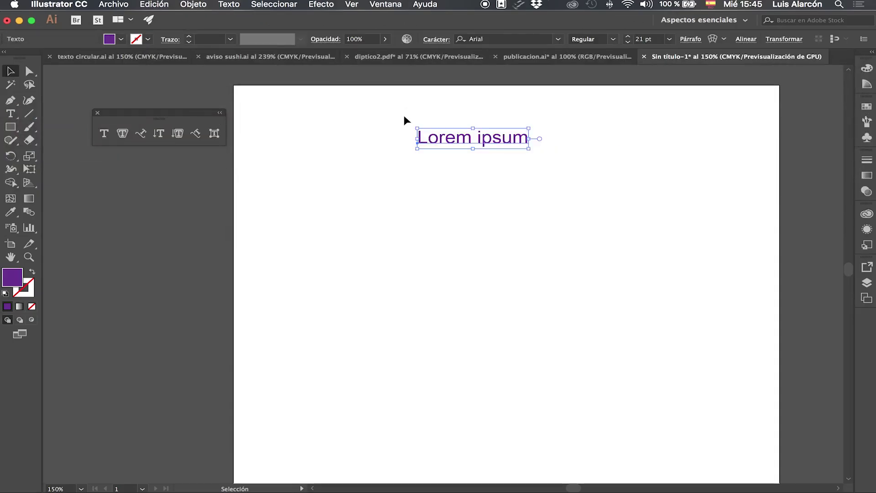
pyautogui.click(406, 120)
pyautogui.moveTo(502, 144); pyautogui.dragTo(395, 132)
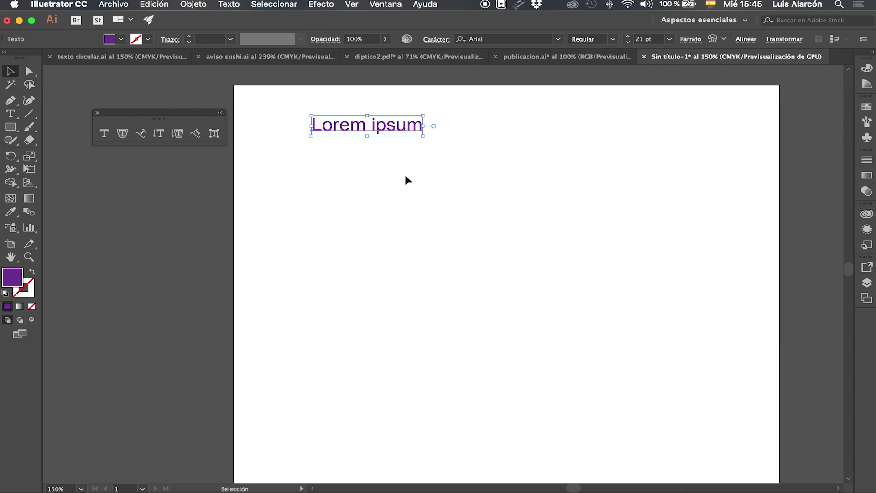
# Create a wide area text frame with placeholder text below the purple heading and set its font size to 18 pt
pyautogui.click(104, 133)
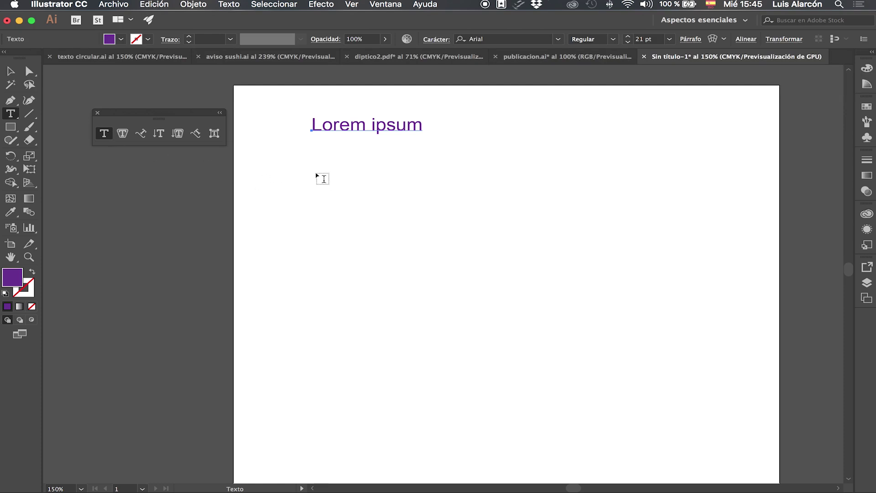
pyautogui.moveTo(311, 160); pyautogui.dragTo(746, 344)
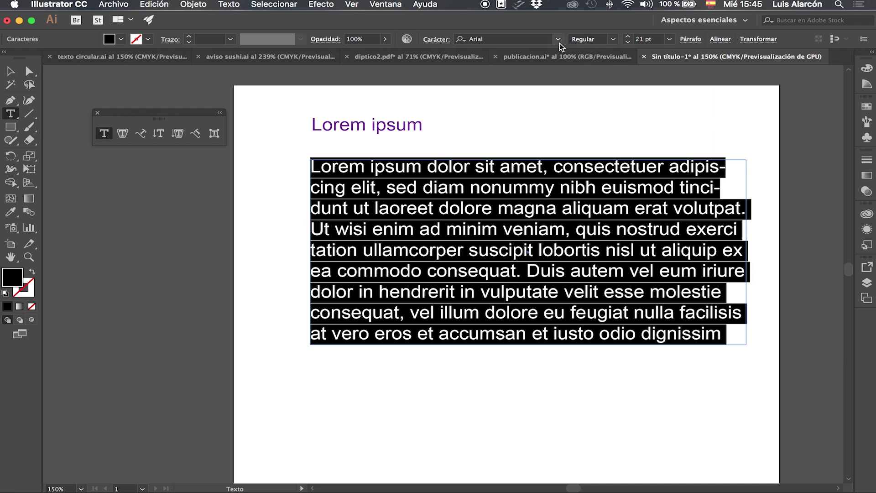
pyautogui.click(629, 43)
pyautogui.click(629, 43)
pyautogui.click(629, 43)
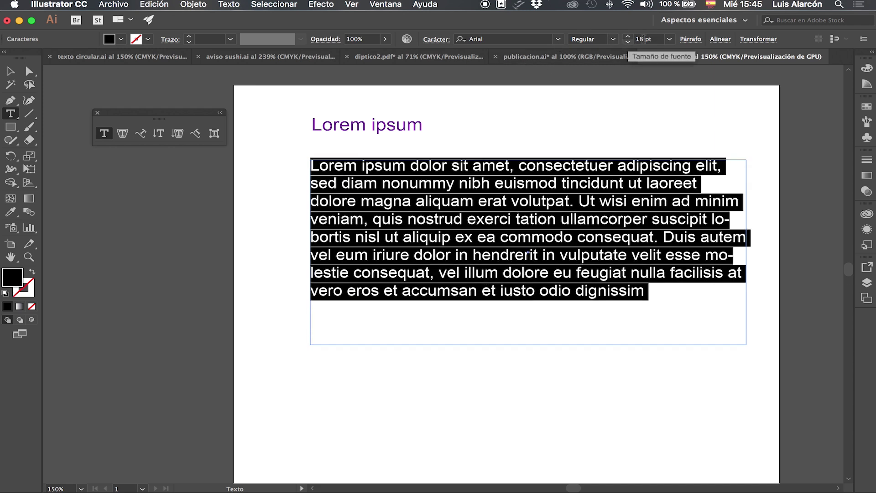
# Try centre and right alignment on the placeholder paragraph, and justify it with the last line aligned left
pyautogui.click(691, 39)
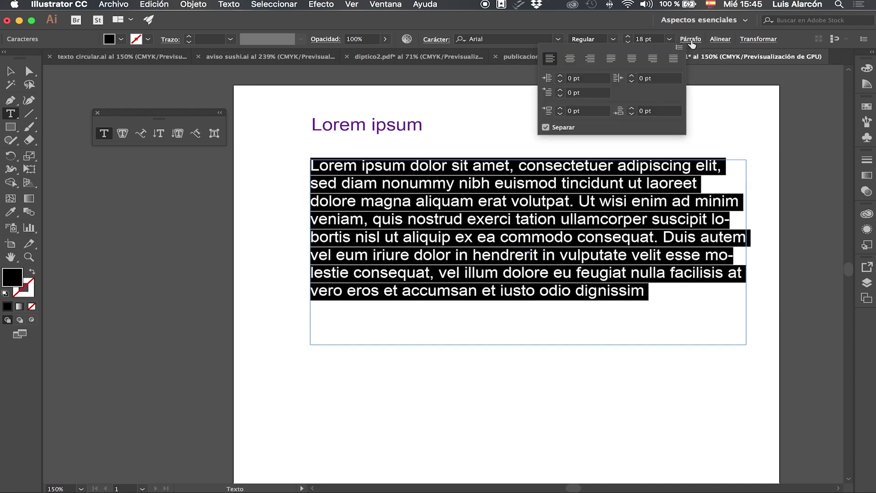
pyautogui.click(570, 59)
pyautogui.click(590, 59)
pyautogui.click(611, 59)
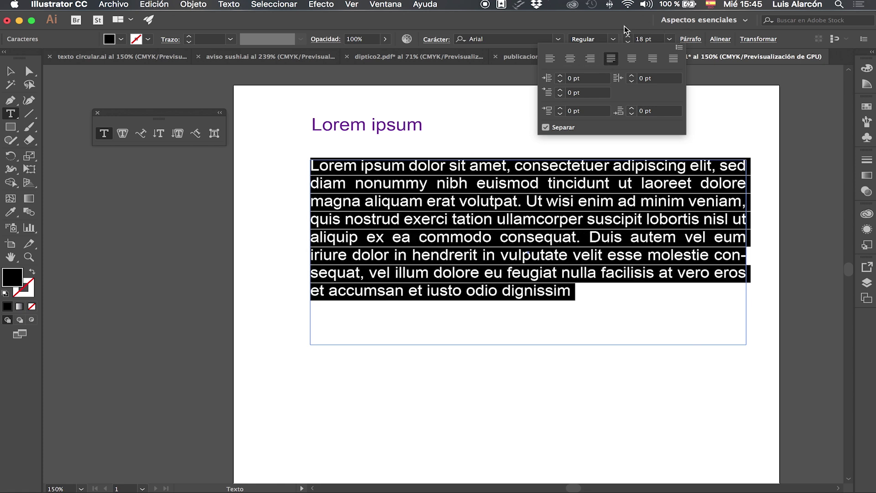
# Fill the justified paragraph with the medium blue swatch and finish editing its text
pyautogui.click(121, 40)
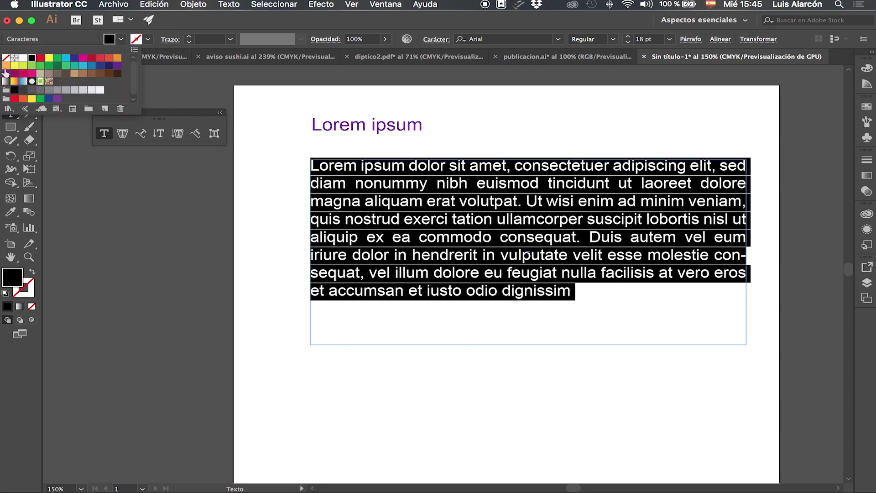
pyautogui.click(41, 90)
pyautogui.click(92, 67)
pyautogui.press('Escape')
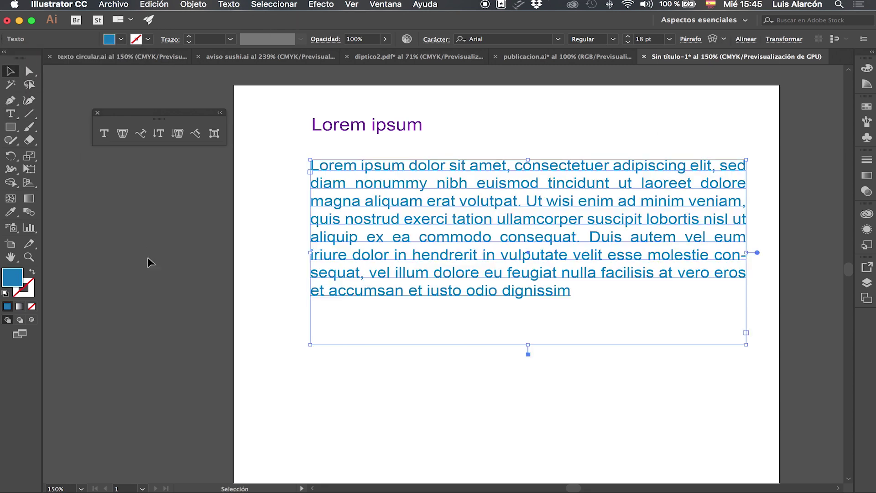
# Move the blue paragraph up close beneath the purple heading, and shift both text objects down the page
pyautogui.moveTo(427, 204); pyautogui.dragTo(426, 186)
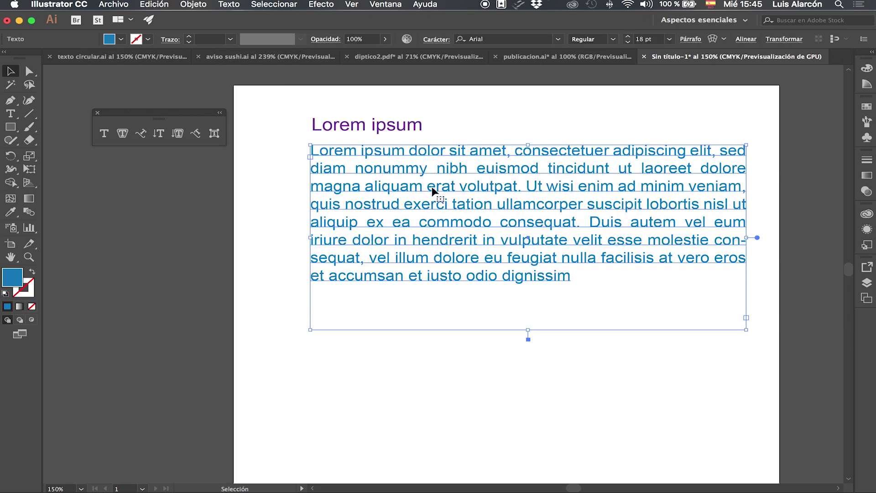
pyautogui.click(770, 283)
pyautogui.moveTo(565, 200); pyautogui.dragTo(566, 249)
pyautogui.moveTo(364, 124); pyautogui.dragTo(363, 177)
pyautogui.click(393, 118)
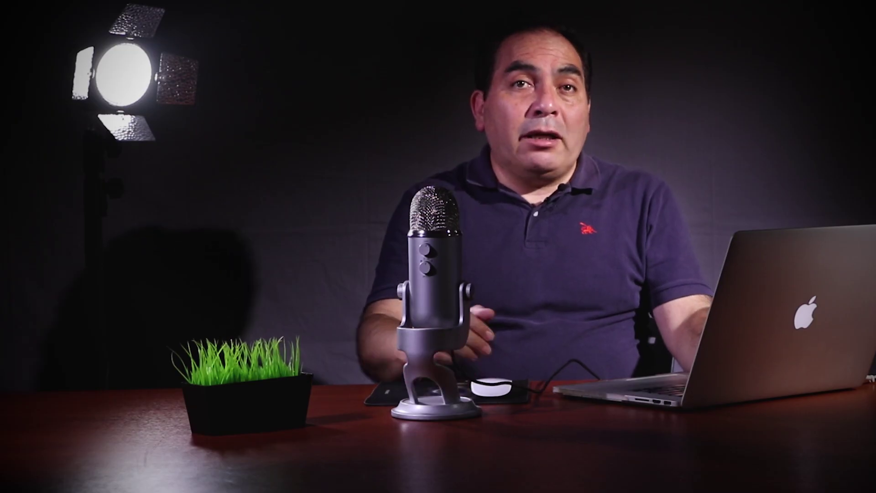